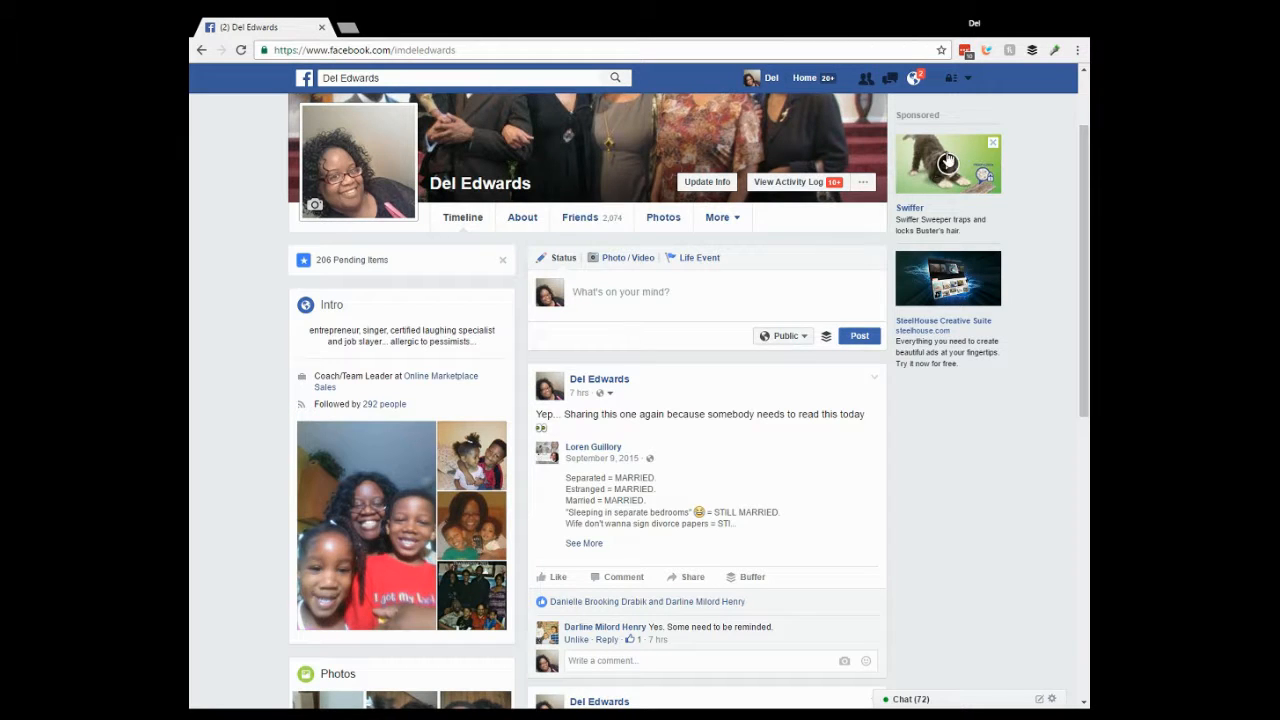
Go to Settings from the account options menu
{"action": "left_click", "coordinate": [968, 80]}
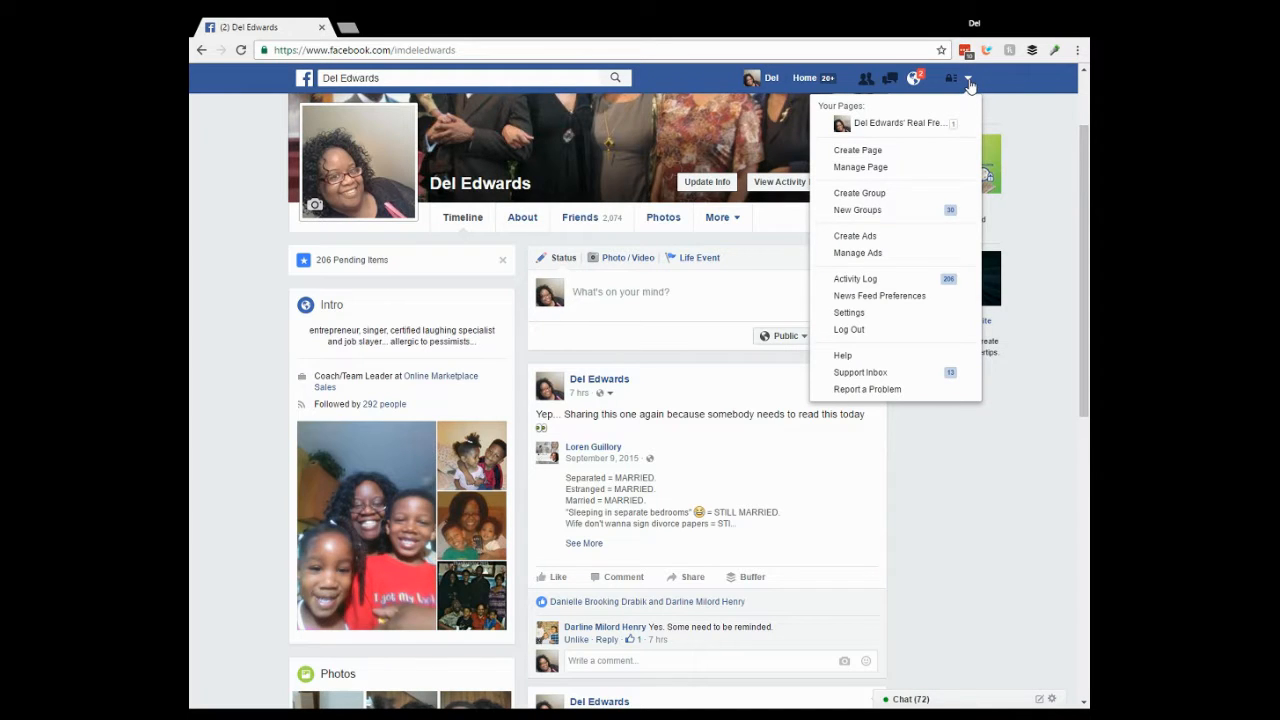
{"action": "left_click", "coordinate": [900, 314]}
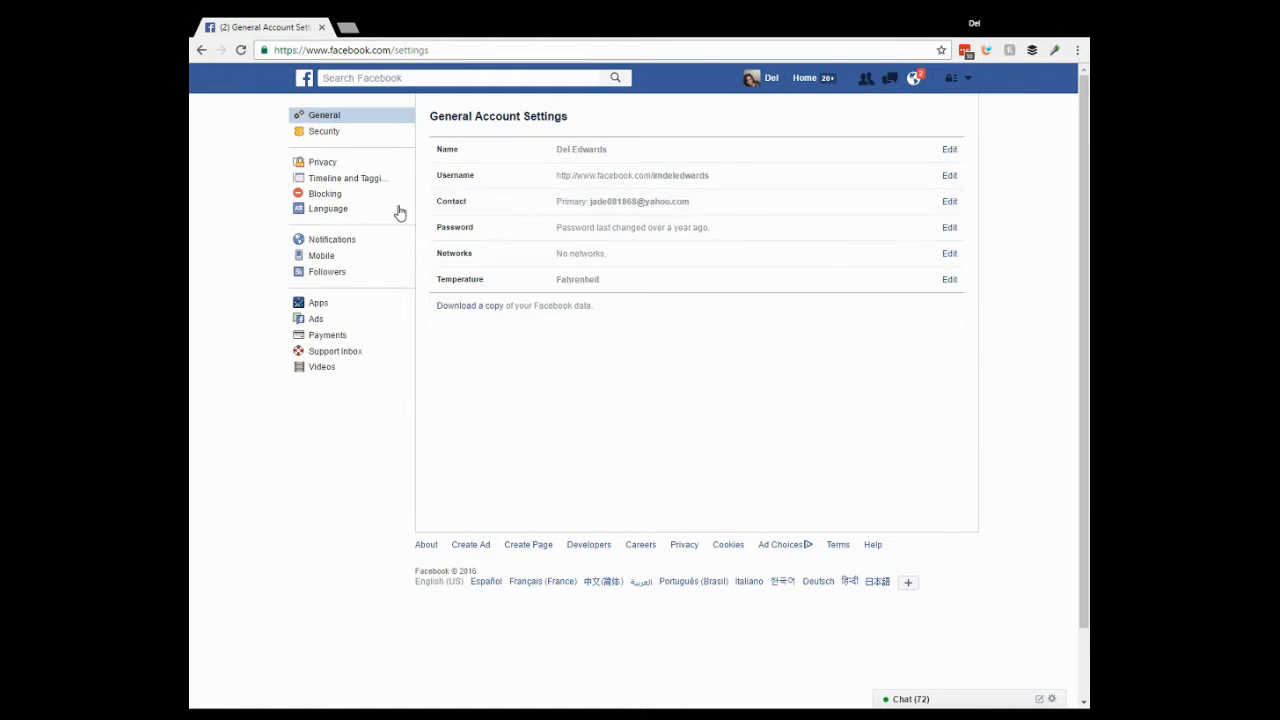
{"action": "left_click", "coordinate": [352, 179]}
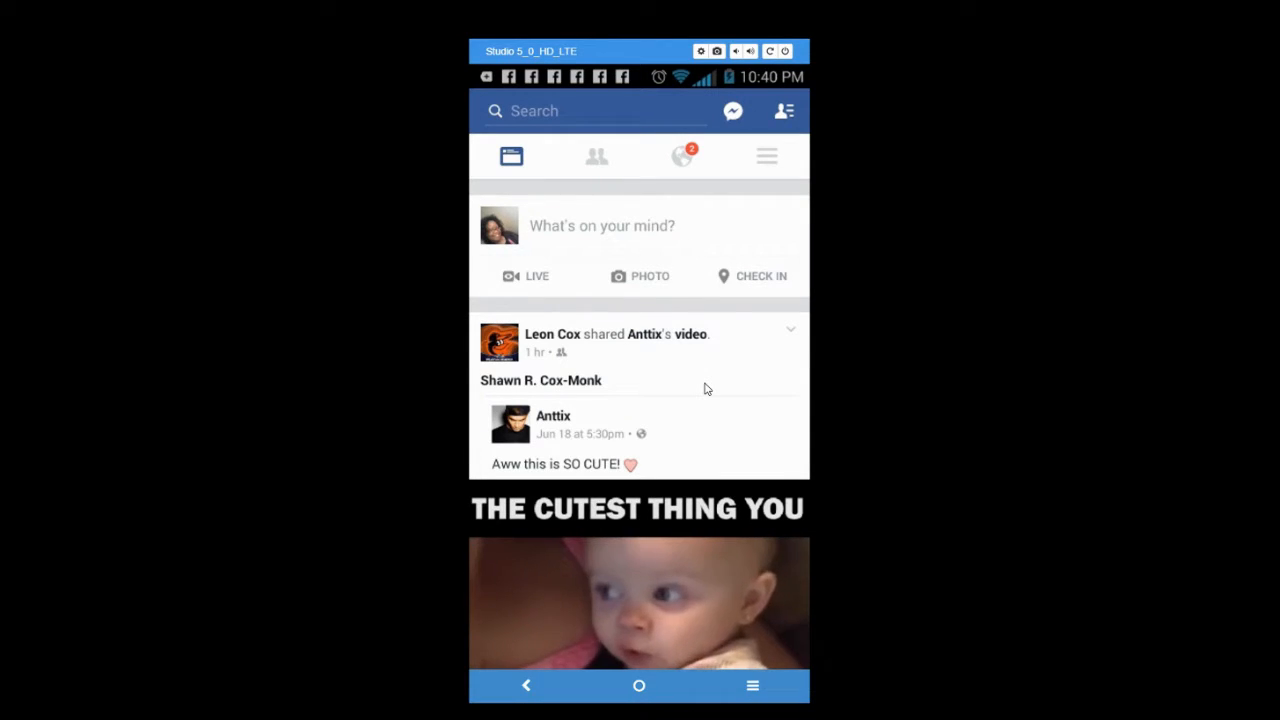
Bring up the app's main menu from the hamburger tab
{"action": "left_click", "coordinate": [767, 158]}
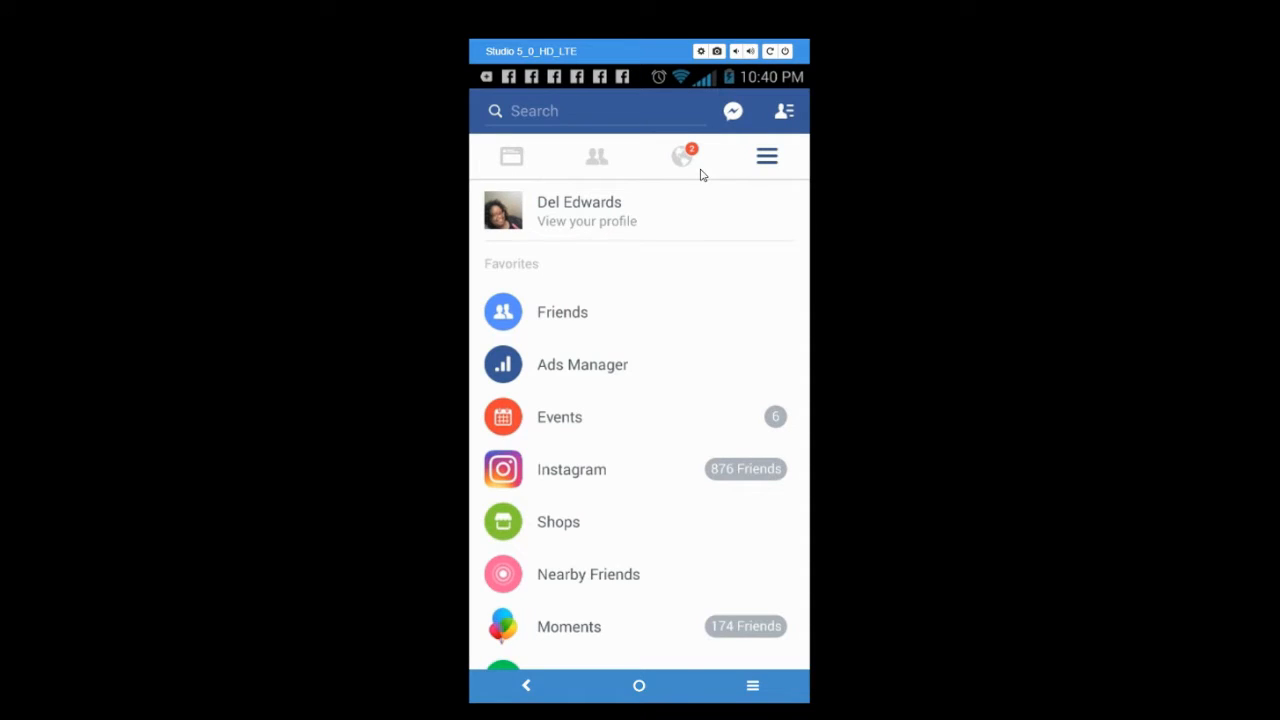
{"action": "scroll", "coordinate": [688, 292], "scroll_direction": "down", "scroll_amount": 3}
{"action": "scroll", "coordinate": [688, 292], "scroll_direction": "down", "scroll_amount": 3}
{"action": "scroll", "coordinate": [688, 292], "scroll_direction": "down", "scroll_amount": 3}
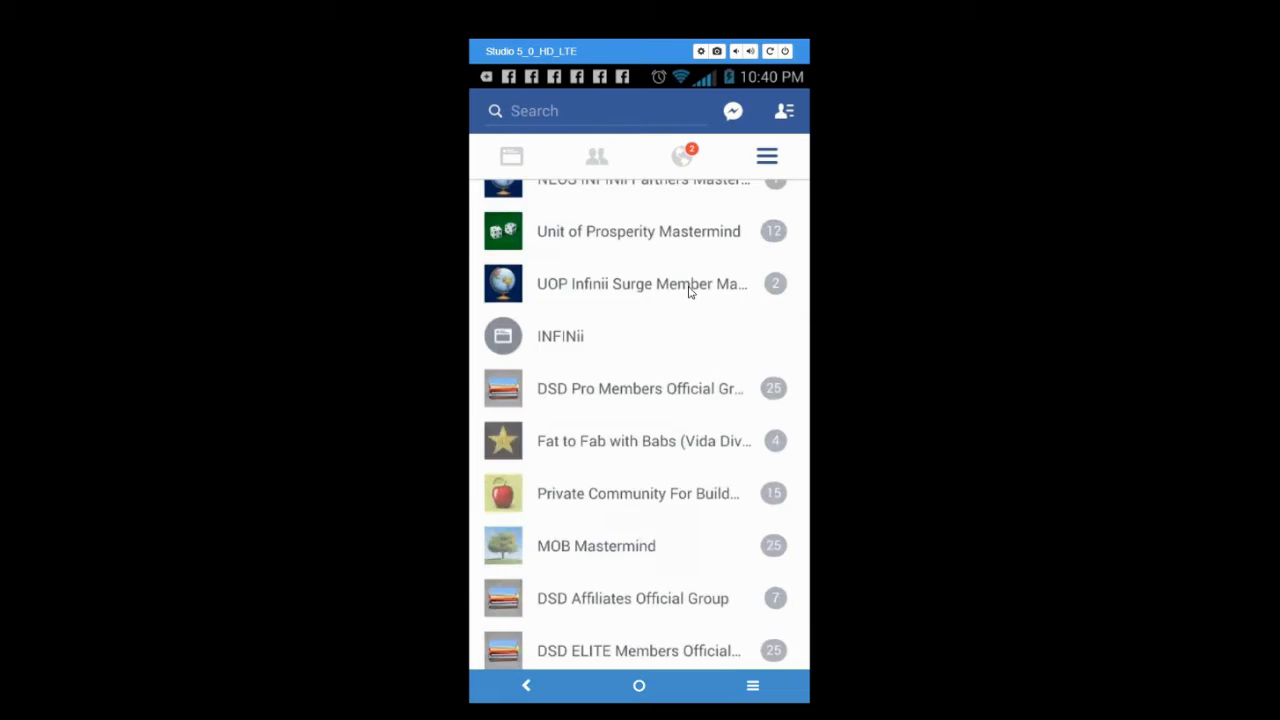
{"action": "scroll", "coordinate": [688, 292], "scroll_direction": "down", "scroll_amount": 3}
{"action": "scroll", "coordinate": [688, 292], "scroll_direction": "down", "scroll_amount": 3}
{"action": "scroll", "coordinate": [688, 292], "scroll_direction": "down", "scroll_amount": 3}
{"action": "scroll", "coordinate": [688, 292], "scroll_direction": "down", "scroll_amount": 3}
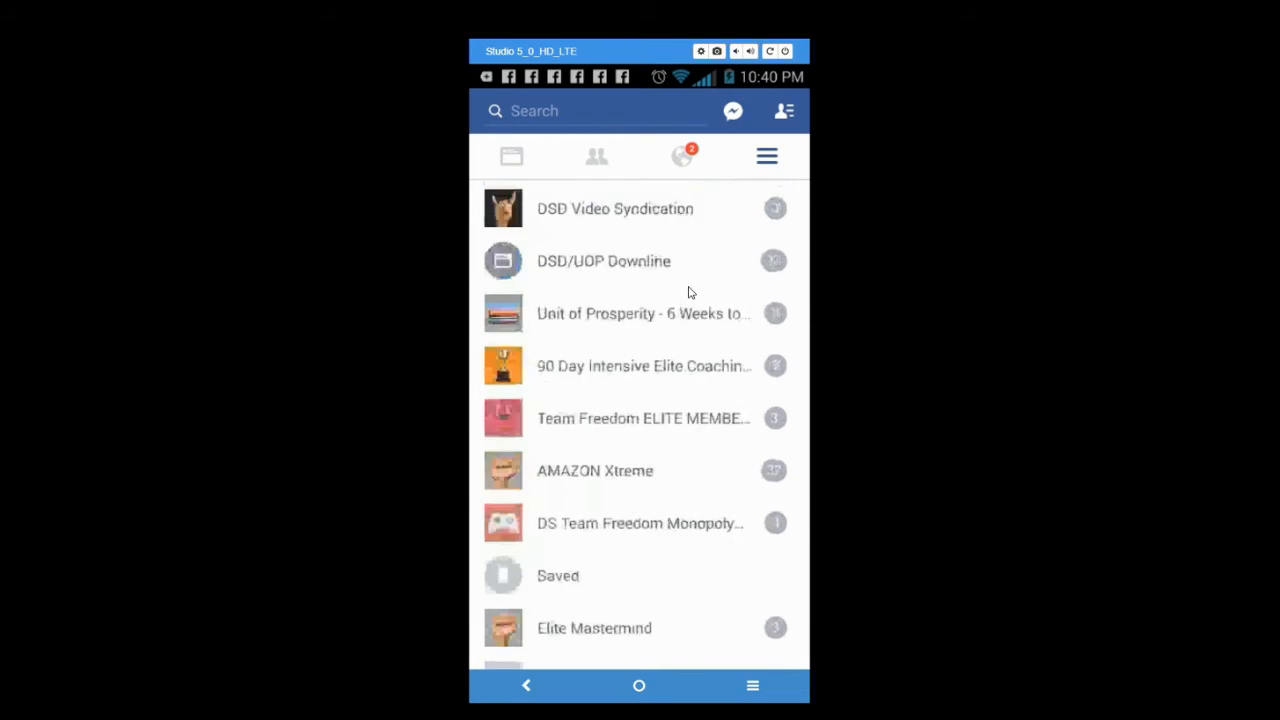
{"action": "scroll", "coordinate": [688, 292], "scroll_direction": "down", "scroll_amount": 3}
{"action": "scroll", "coordinate": [688, 292], "scroll_direction": "down", "scroll_amount": 3}
{"action": "scroll", "coordinate": [688, 292], "scroll_direction": "down", "scroll_amount": 3}
{"action": "scroll", "coordinate": [688, 292], "scroll_direction": "down", "scroll_amount": 3}
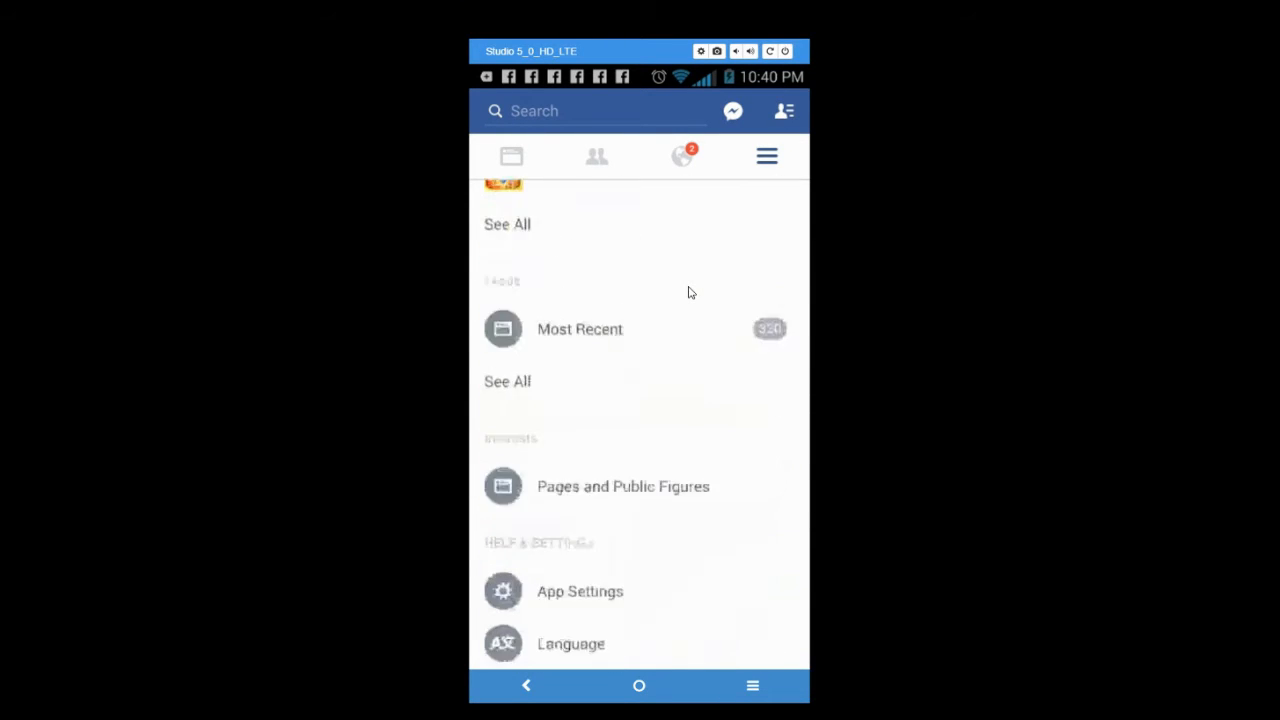
{"action": "scroll", "coordinate": [688, 292], "scroll_direction": "down", "scroll_amount": 3}
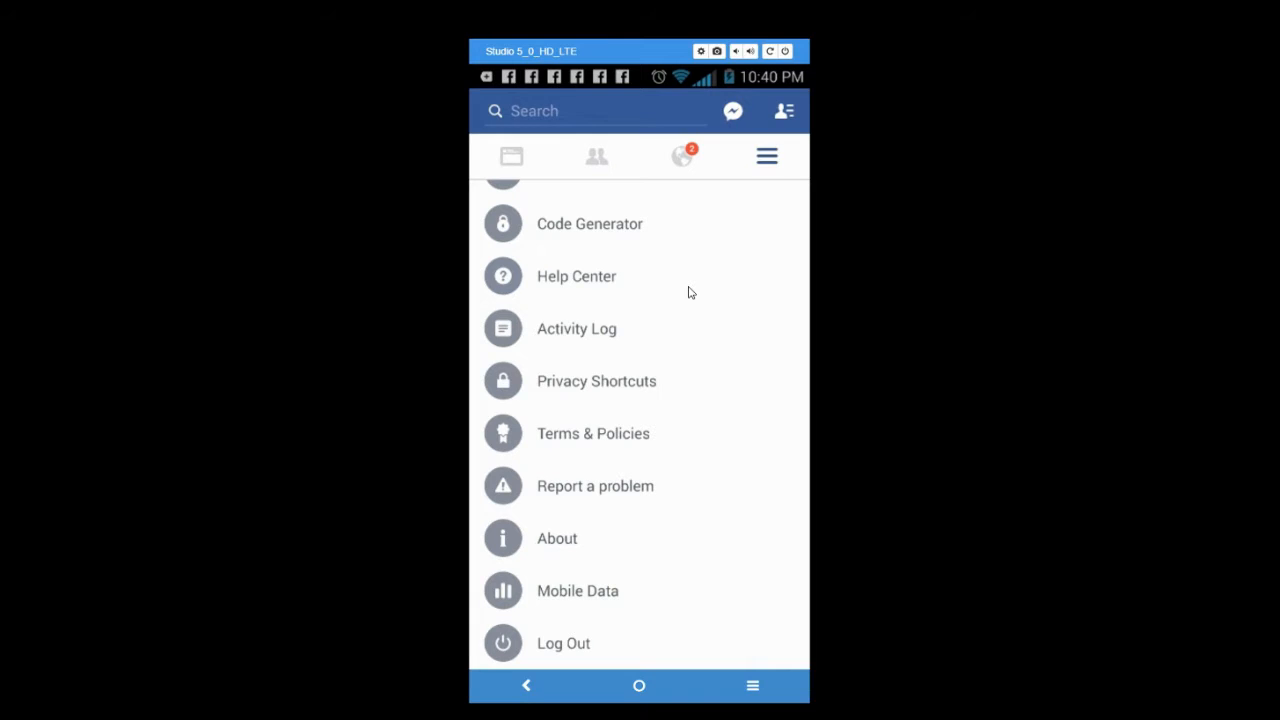
{"action": "scroll", "coordinate": [688, 292], "scroll_direction": "up", "scroll_amount": 2}
{"action": "scroll", "coordinate": [688, 292], "scroll_direction": "up", "scroll_amount": 2}
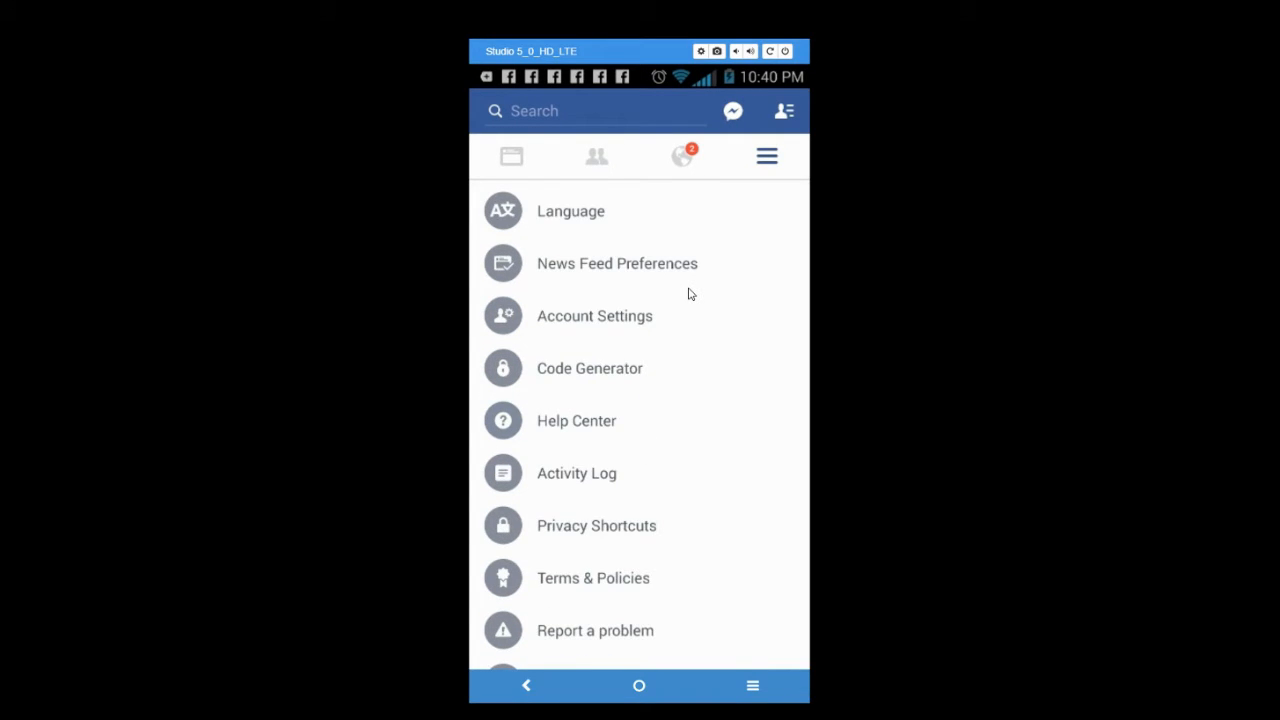
{"action": "scroll", "coordinate": [688, 292], "scroll_direction": "up", "scroll_amount": 1}
{"action": "scroll", "coordinate": [688, 292], "scroll_direction": "down", "scroll_amount": 1}
{"action": "scroll", "coordinate": [688, 292], "scroll_direction": "up", "scroll_amount": 1}
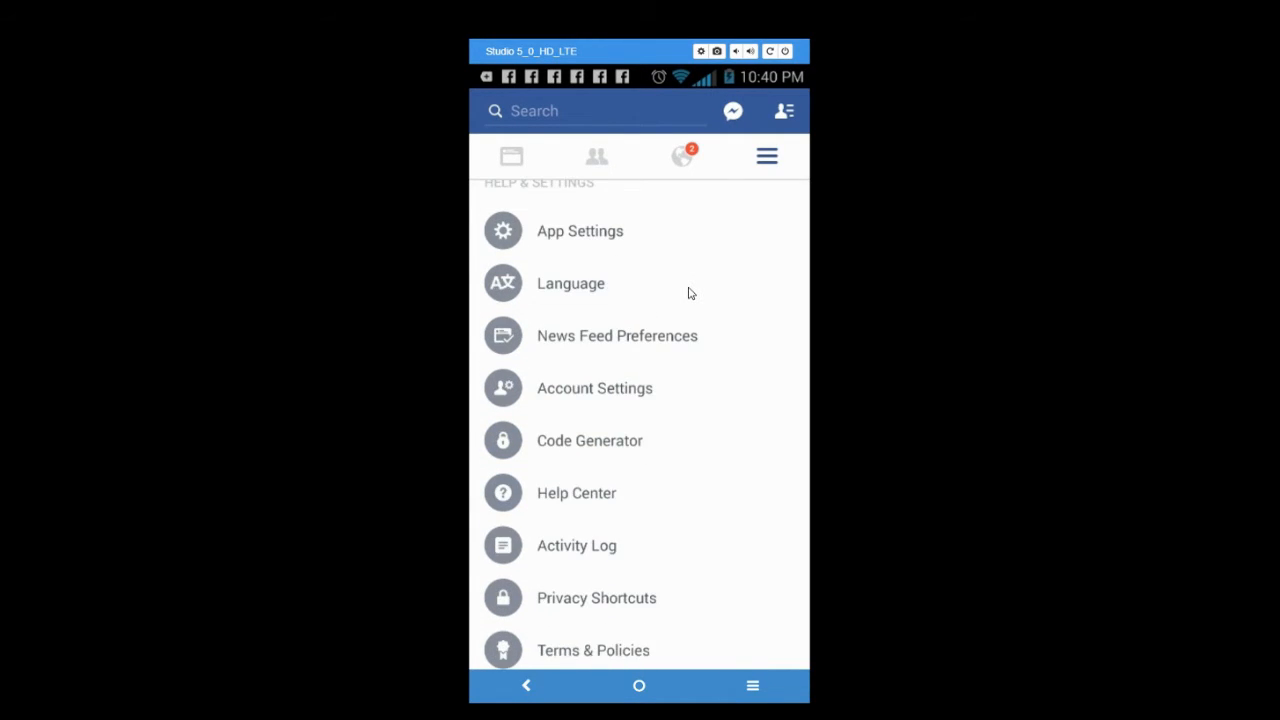
Go to Account Settings under Help & Settings
{"action": "left_click", "coordinate": [603, 397]}
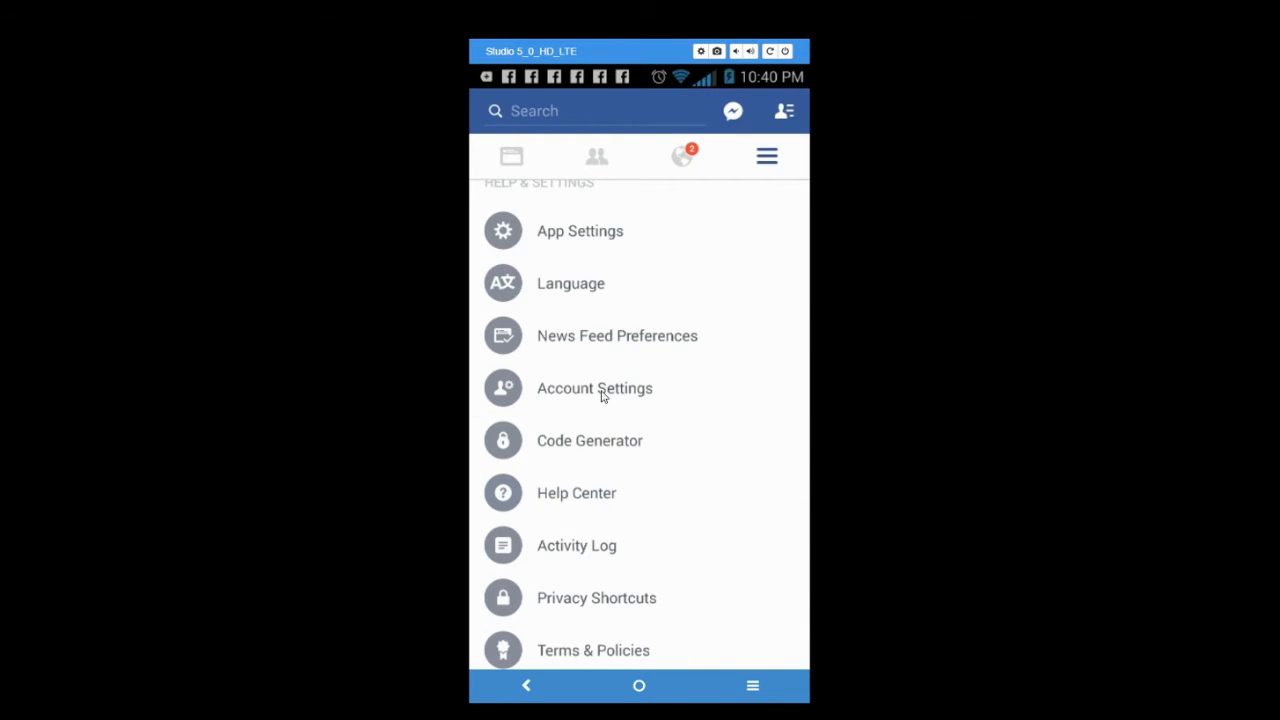